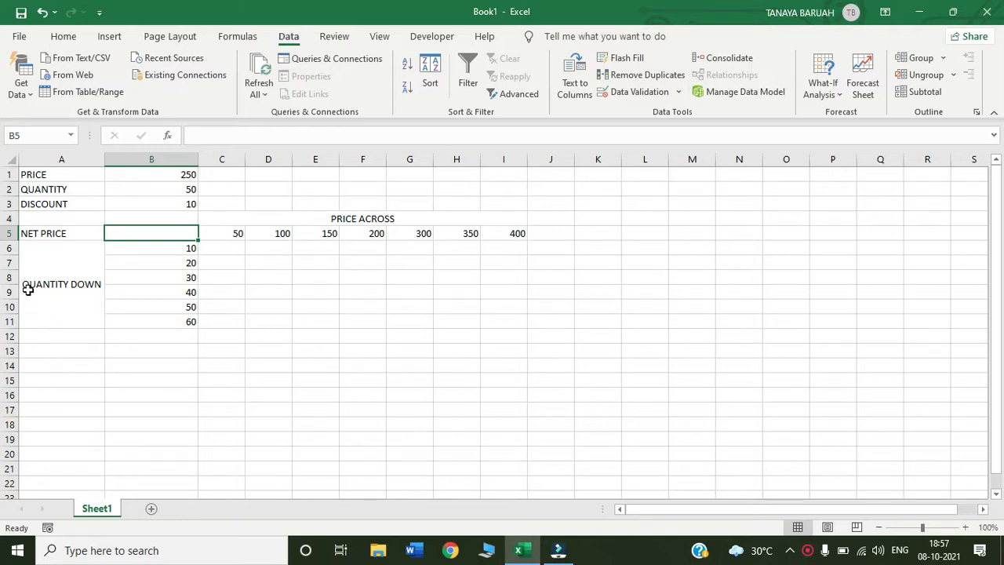
click(159, 178)
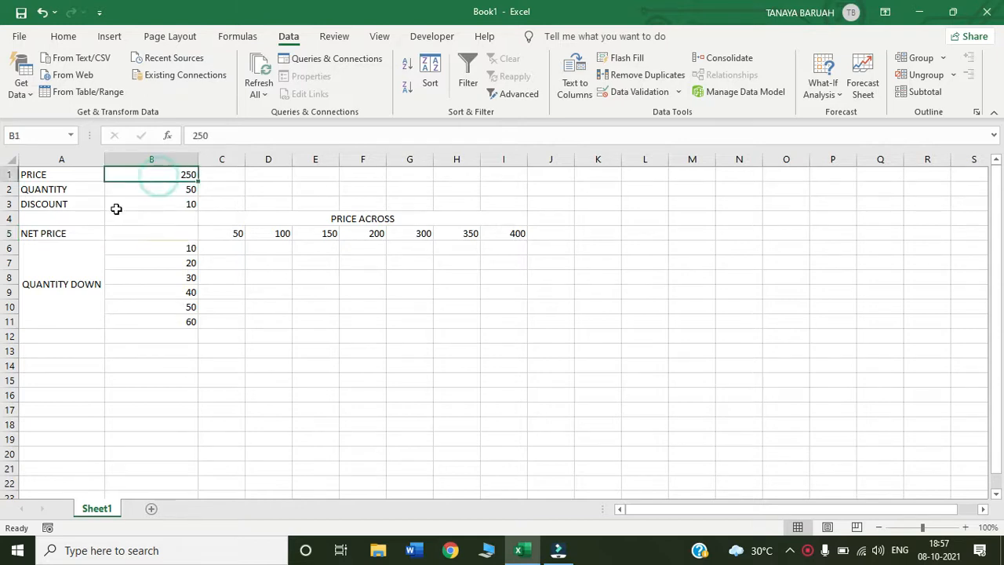
click(152, 191)
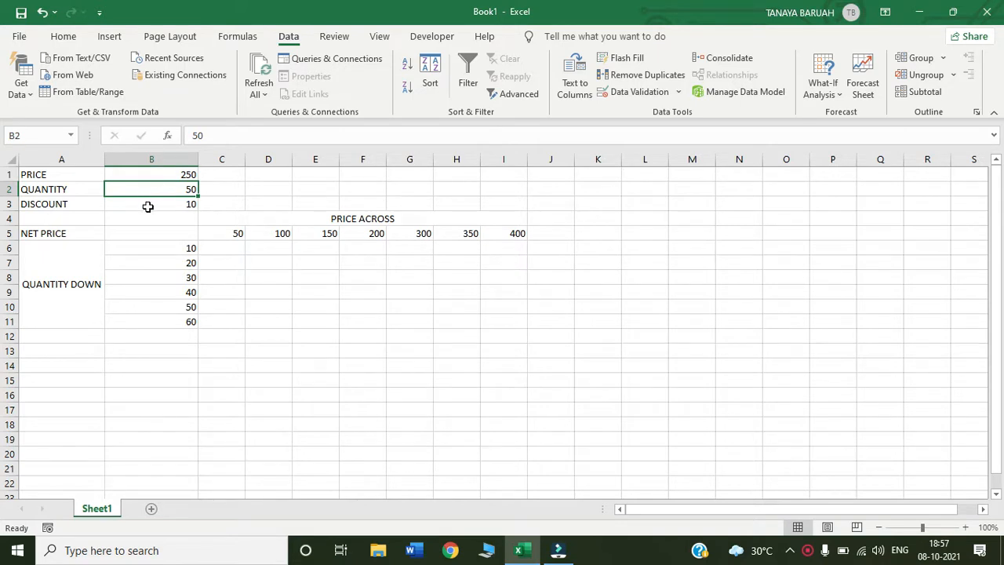
click(148, 204)
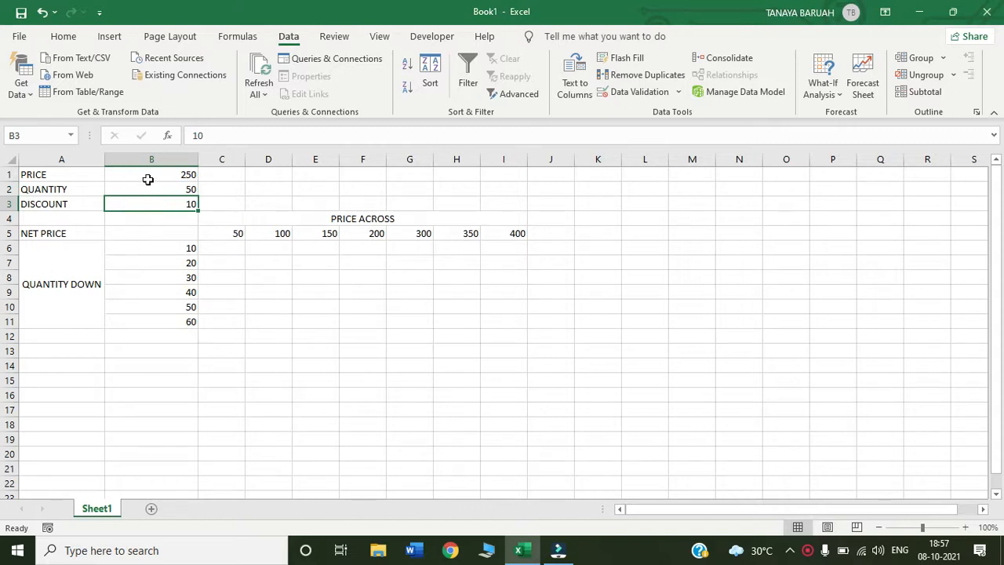
Enter the net price formula =(B1*B2) - ((B1*B2)*10/100) in cell B5
click(121, 234)
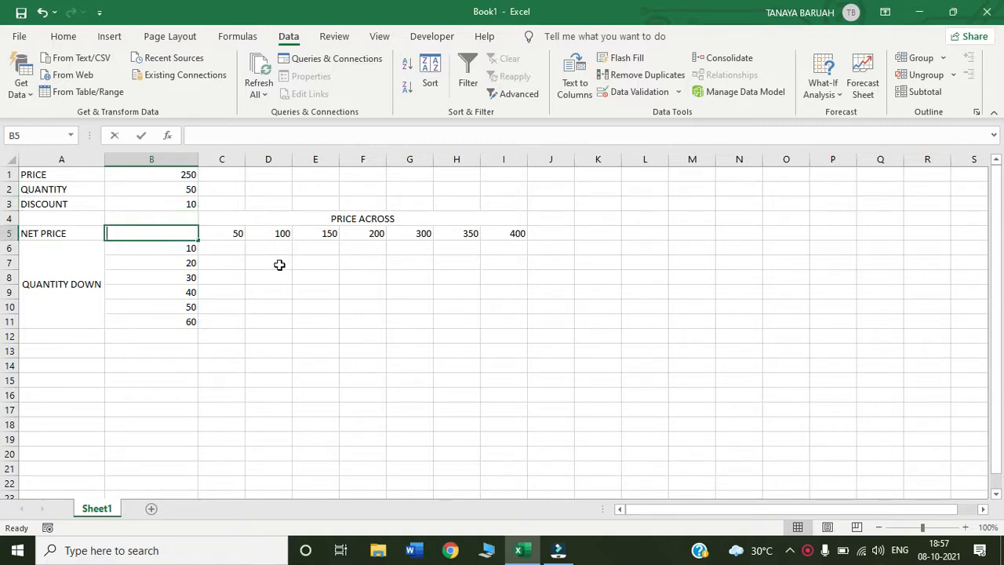
text(=)
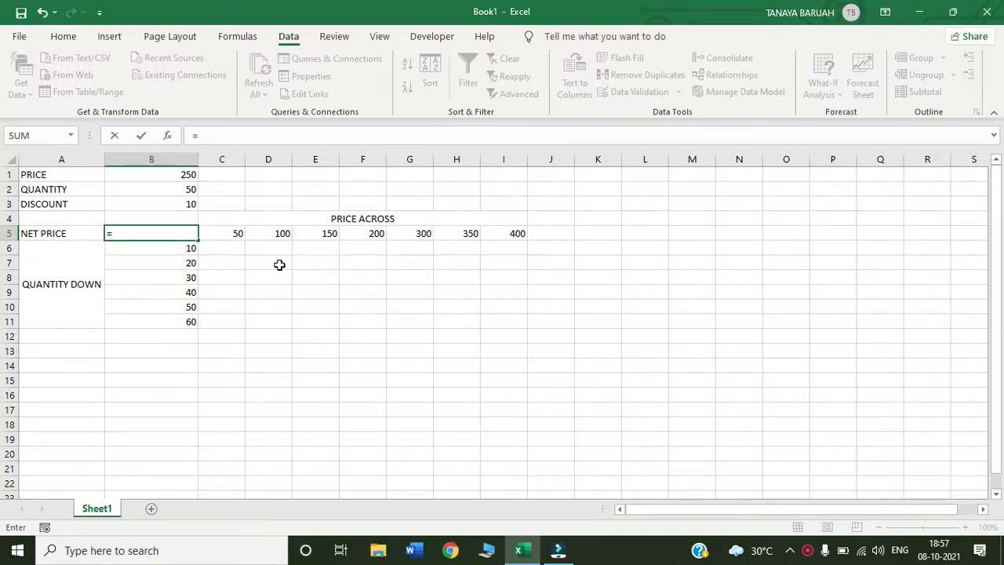
text((B1)
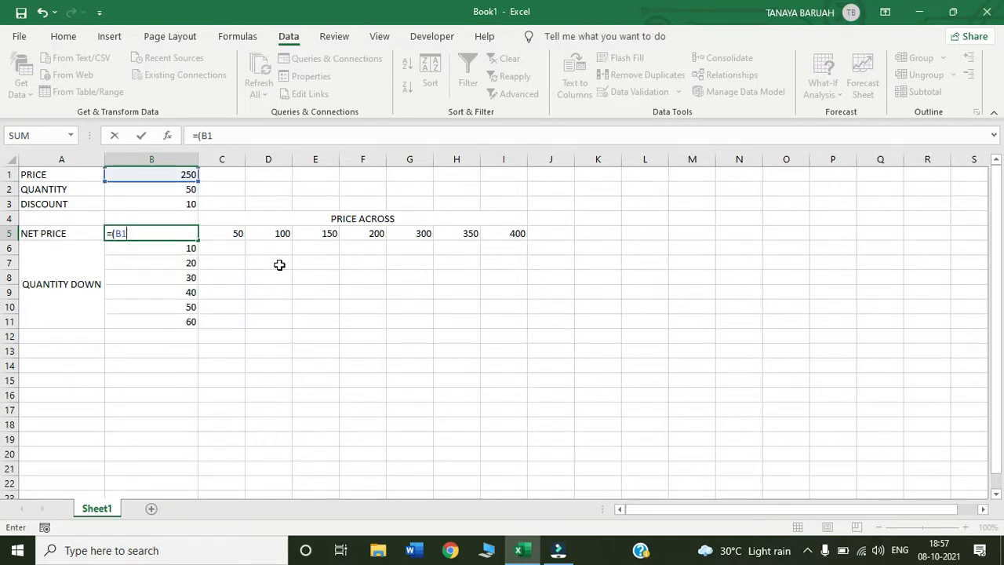
text(*B2)
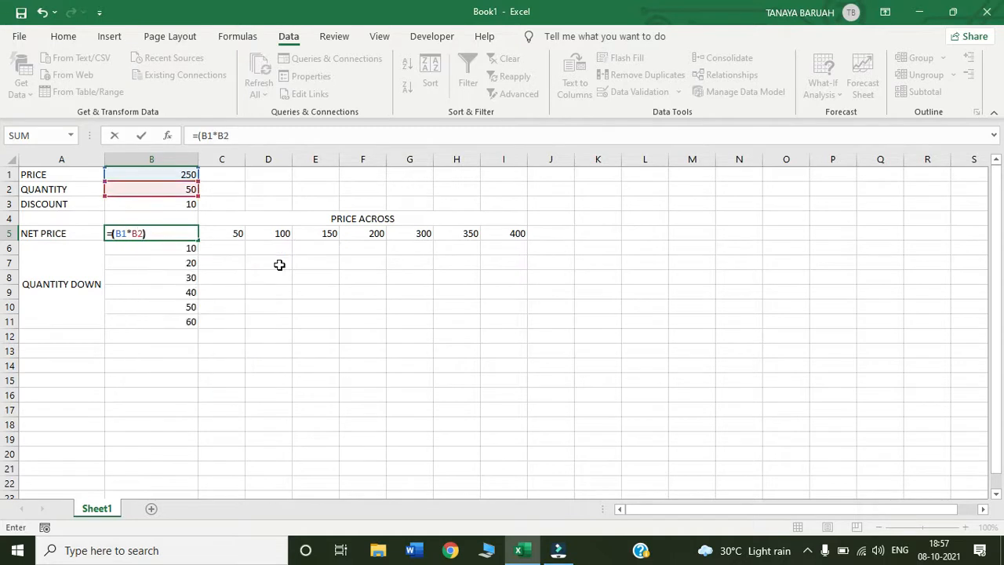
text() -)
text( (()
text(B1)
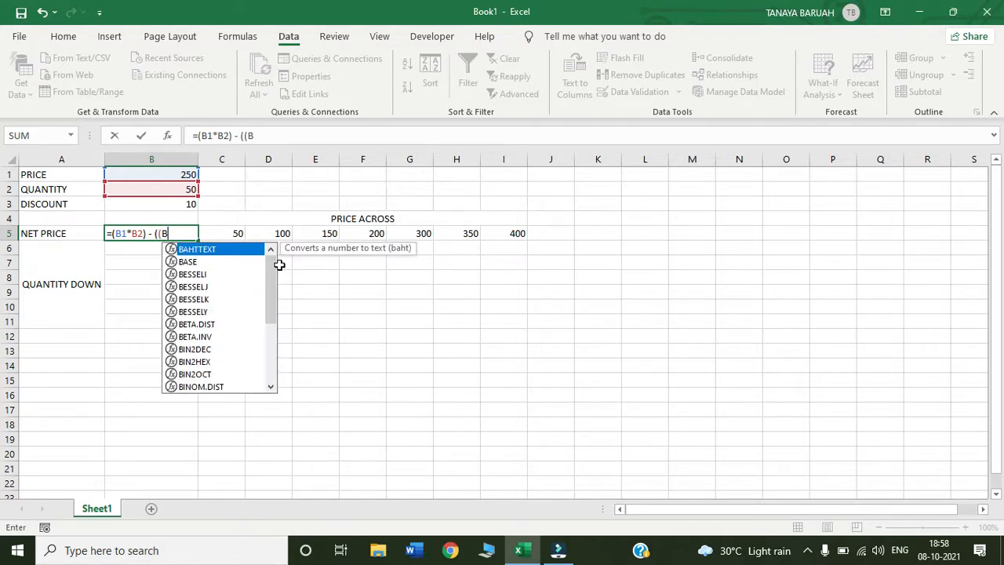
text(*B2)
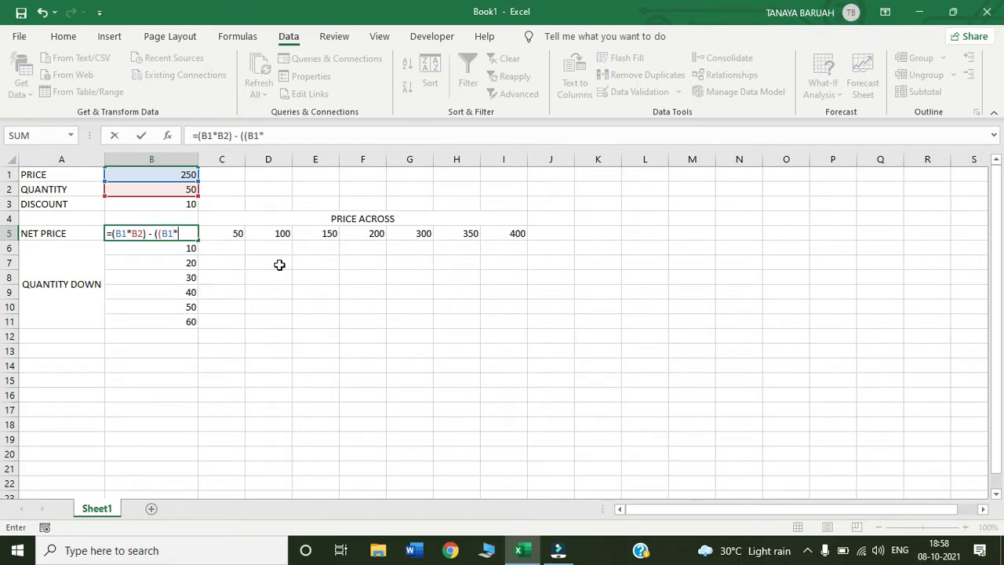
text()*10/1)
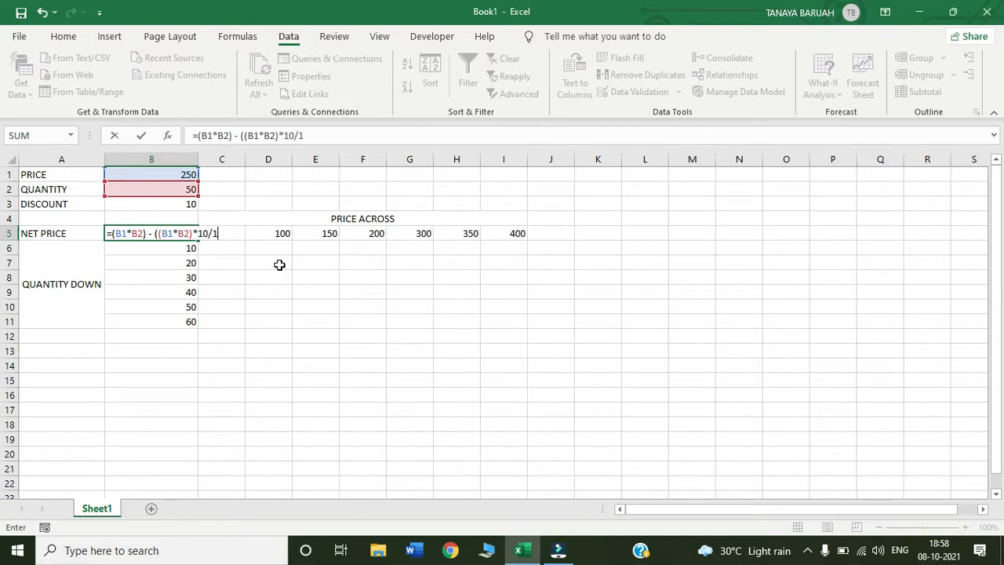
text(00))
key(Return)
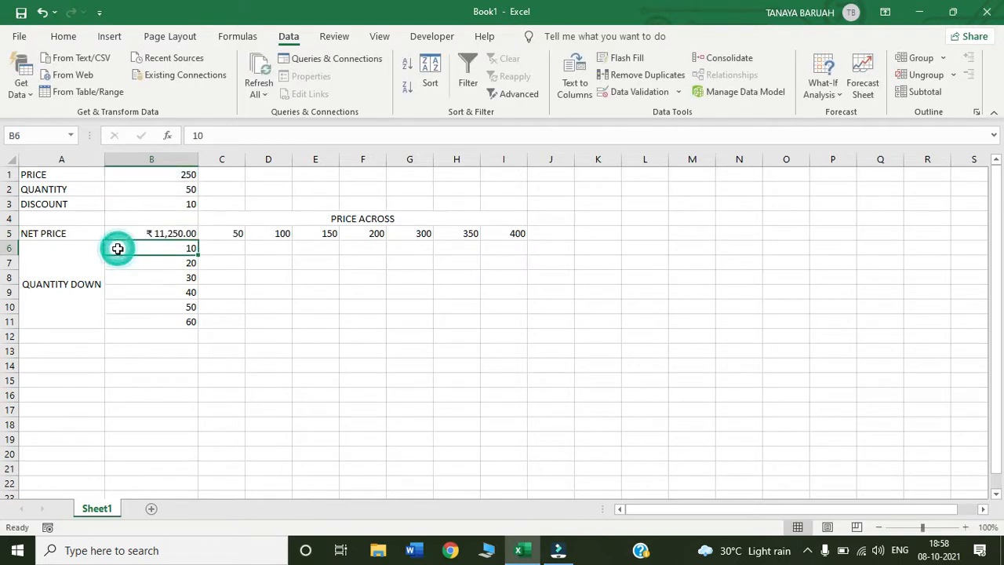
Review the net price formula in B5 and the trial prices and quantities along the table's row and column
click(123, 229)
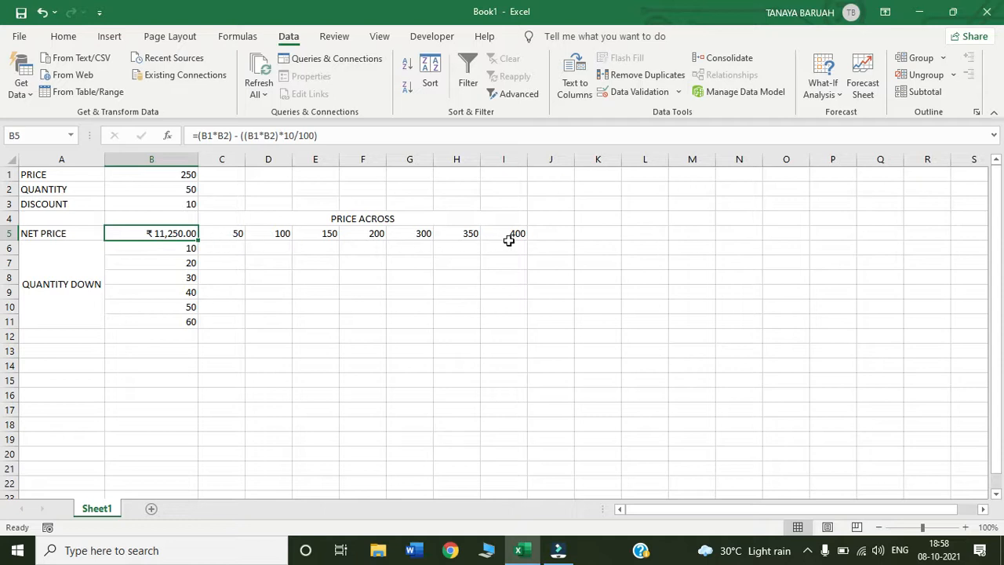
click(229, 233)
click(267, 233)
click(306, 236)
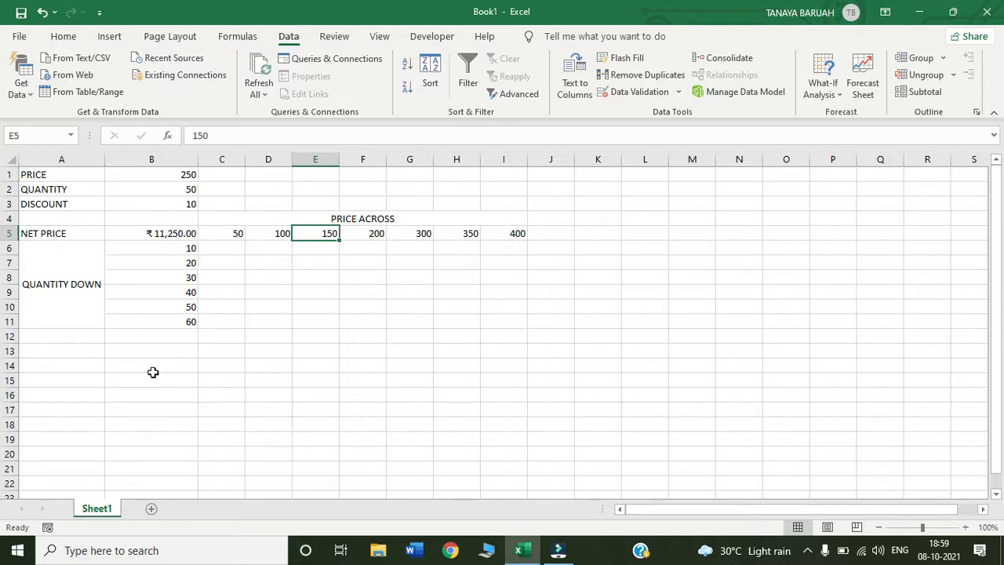
click(110, 231)
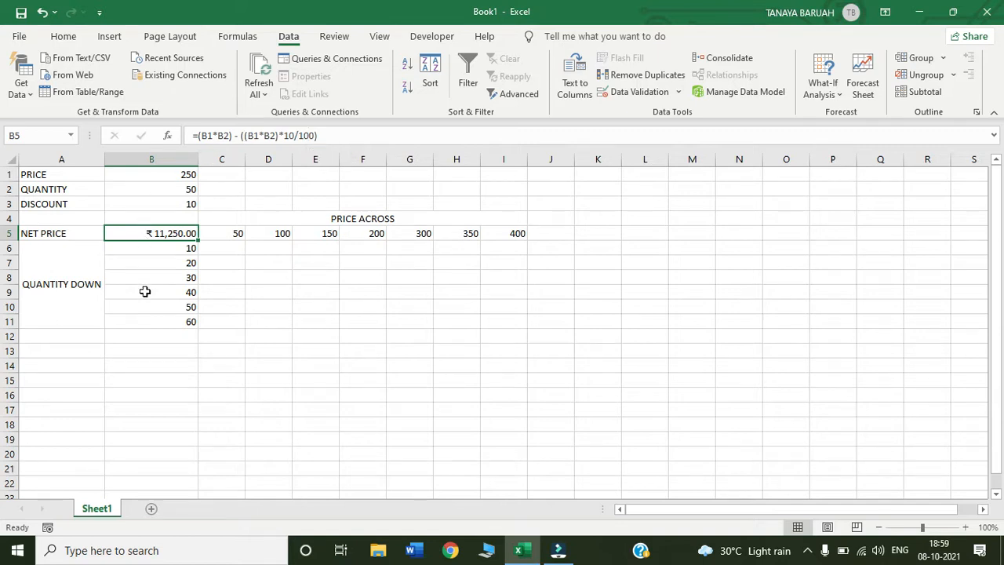
click(131, 263)
Create a two-variable what-if data table over B5:I11 with row input cell $B$1 and column input cell $B$2
click(114, 232)
drag(114, 231, 493, 332)
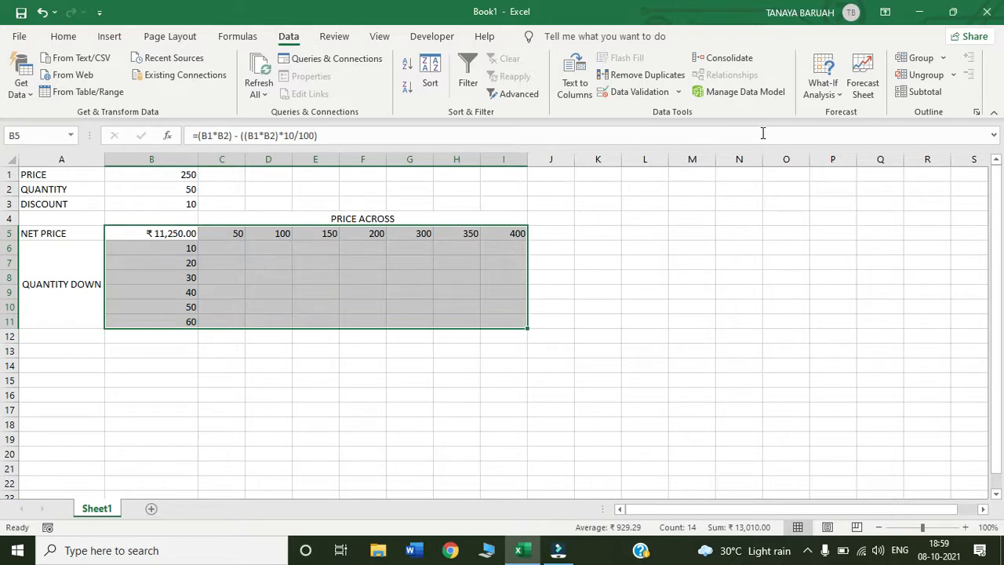
click(835, 95)
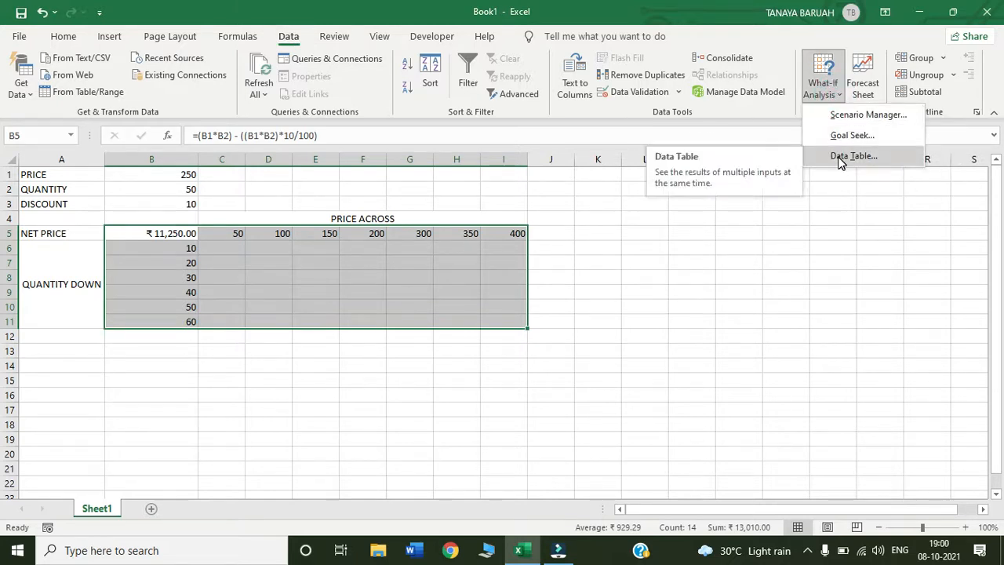
click(840, 157)
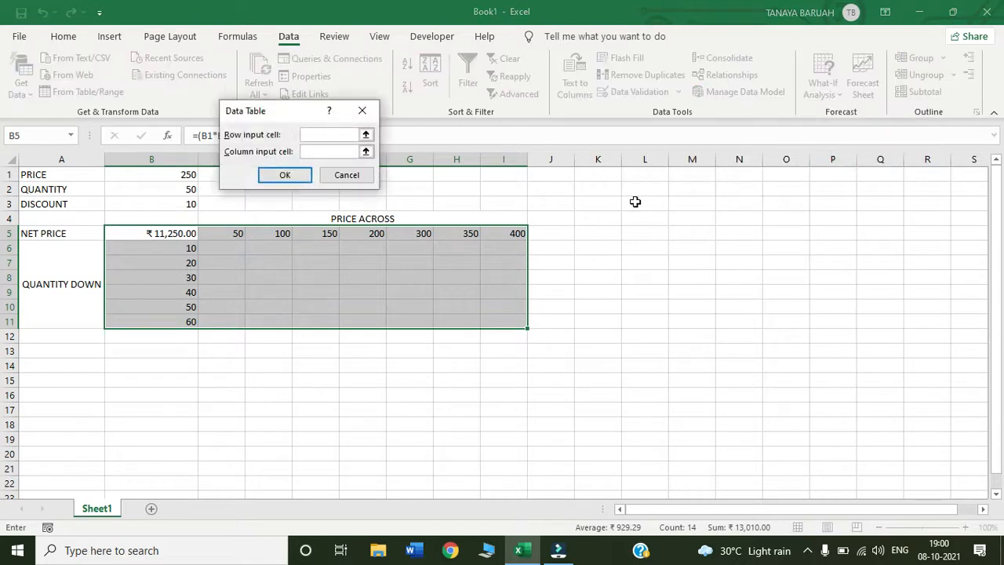
drag(298, 114, 494, 192)
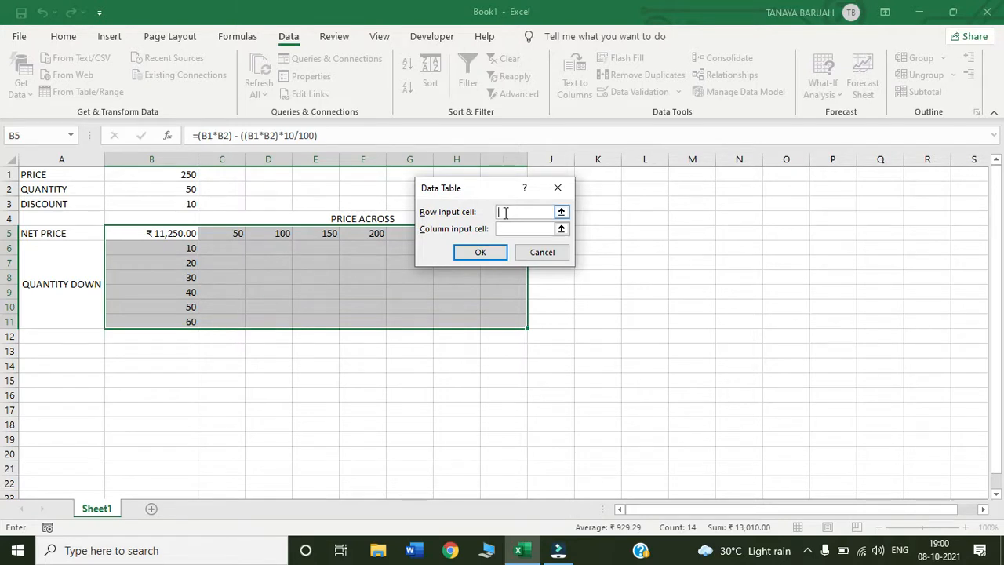
click(168, 175)
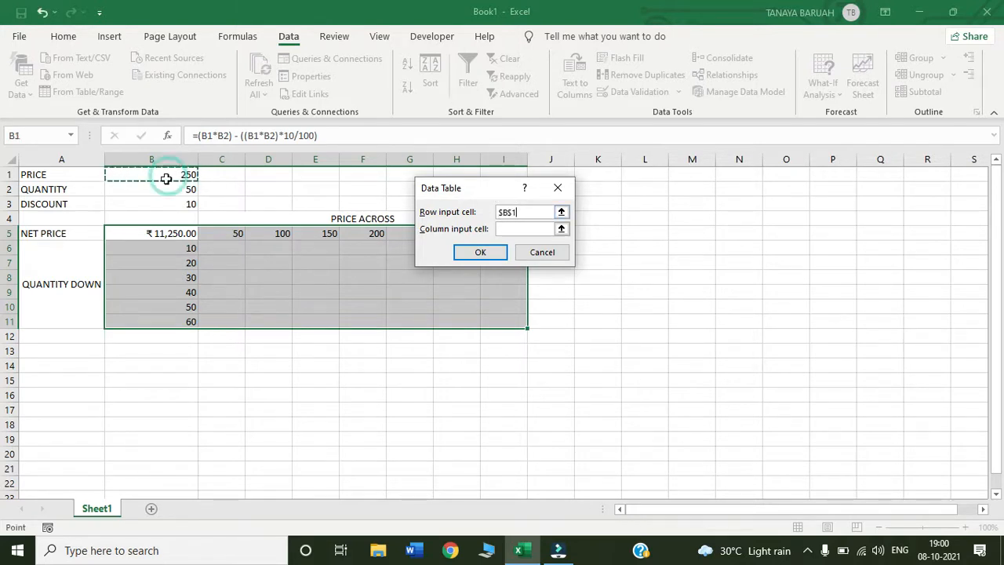
click(506, 229)
click(167, 191)
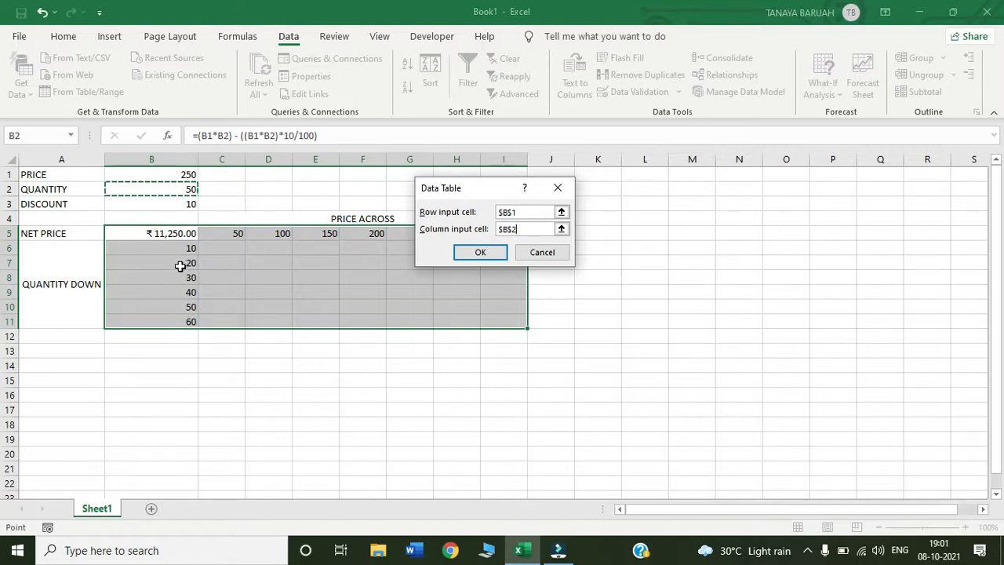
click(481, 255)
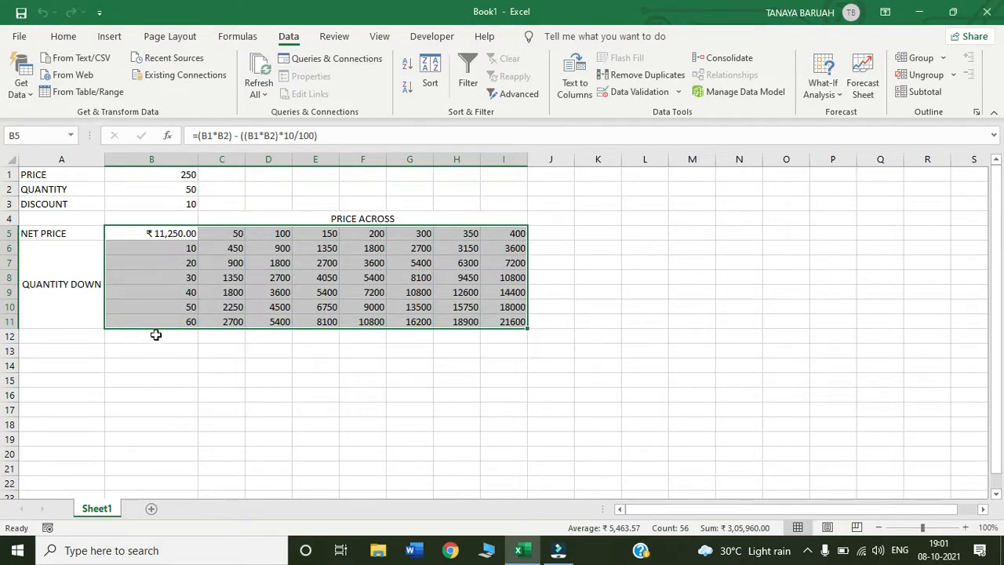
Examine the calculated net prices in C6:I11 against their price and quantity headings
click(281, 352)
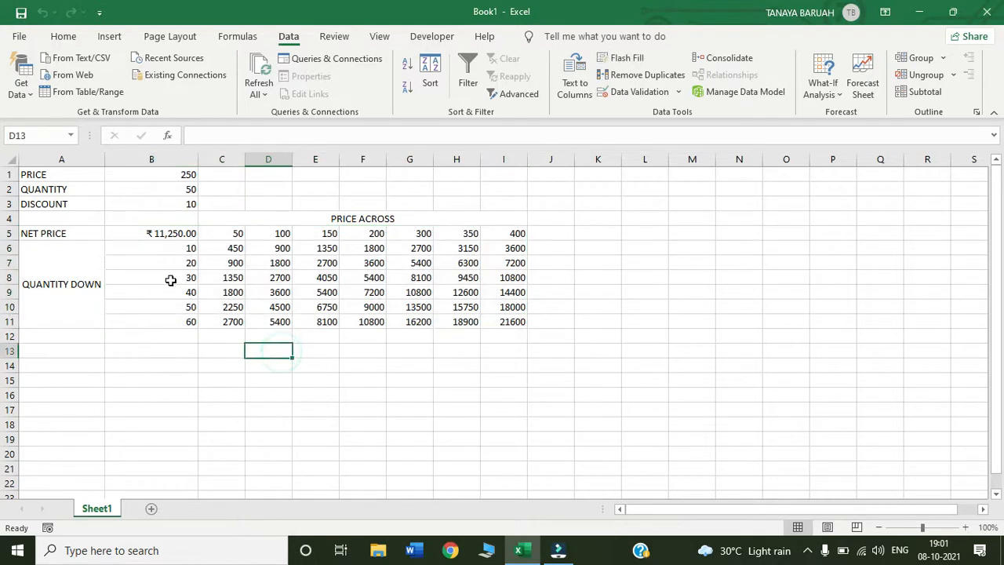
click(224, 233)
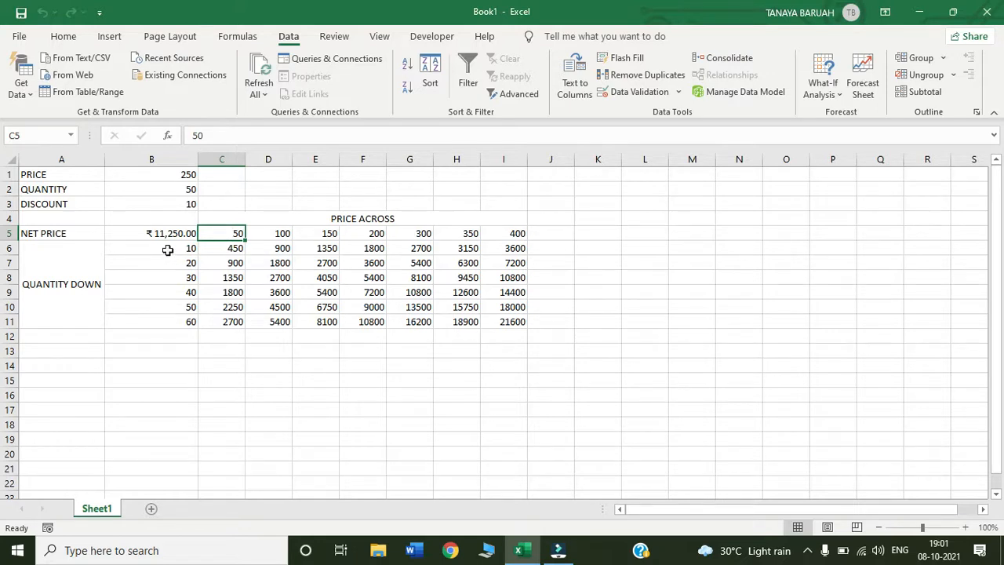
click(215, 249)
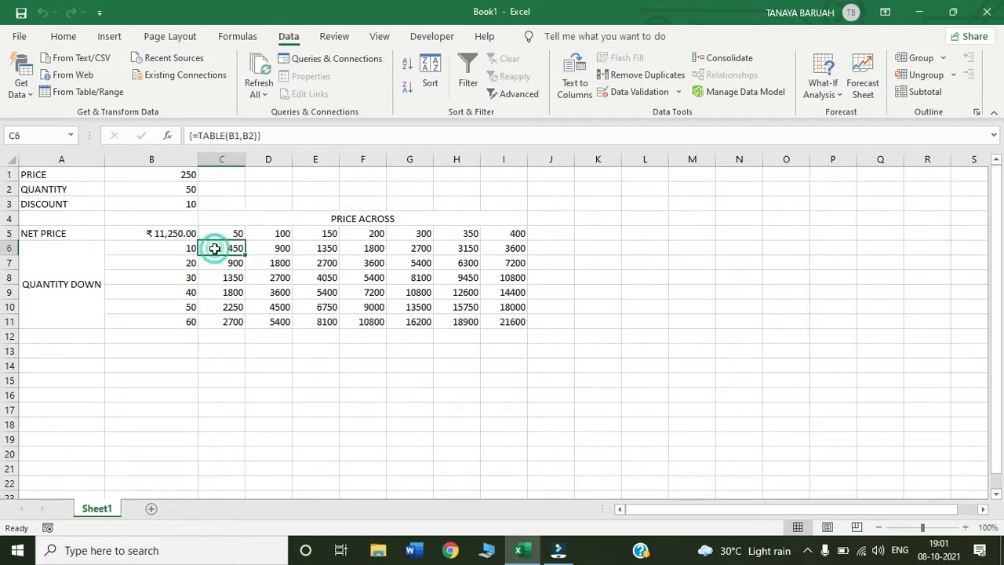
click(275, 235)
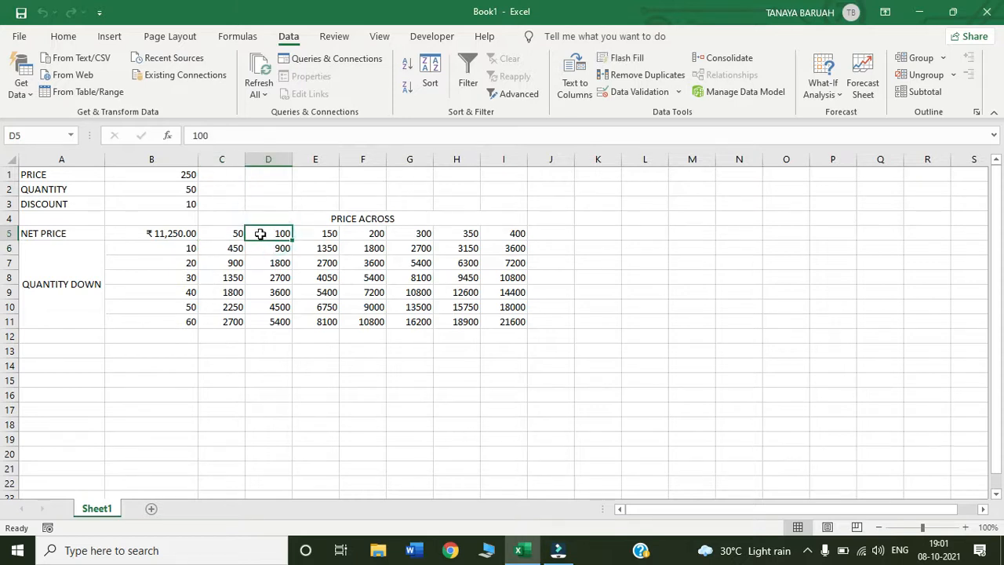
click(180, 248)
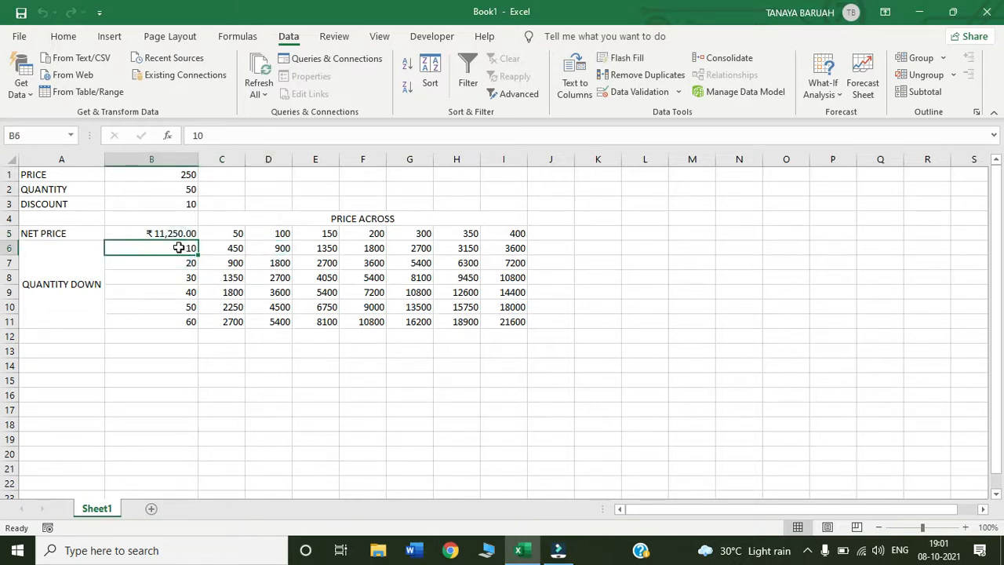
click(274, 248)
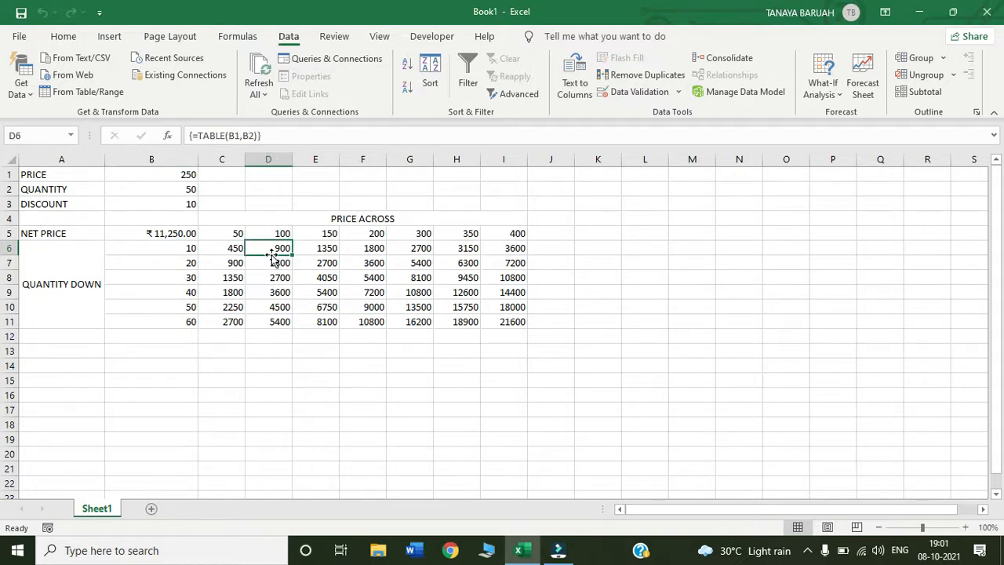
drag(220, 250, 522, 321)
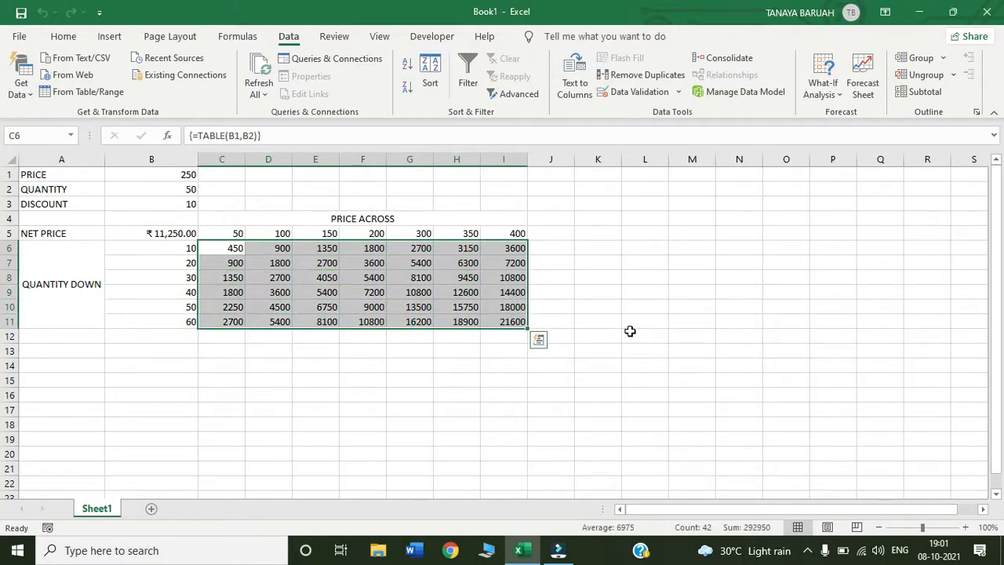